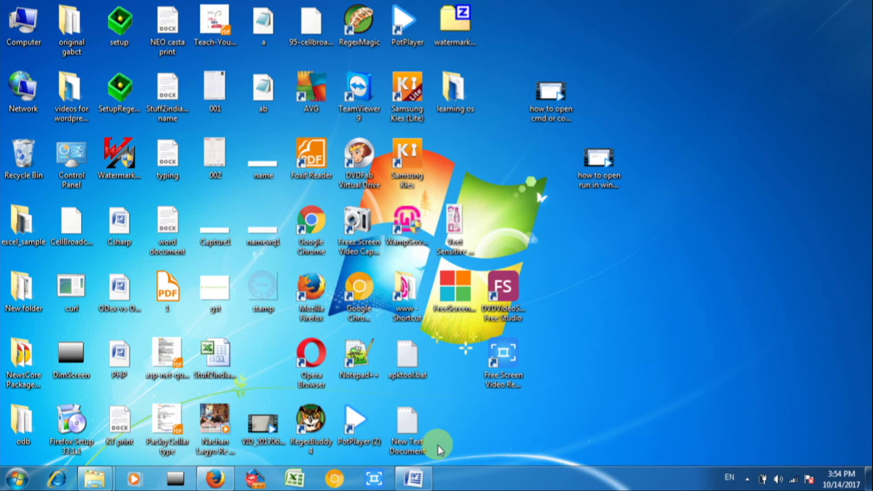
- Launch Microsoft Word 2007 from the Start menu to get a blank Document2
click(17, 481)
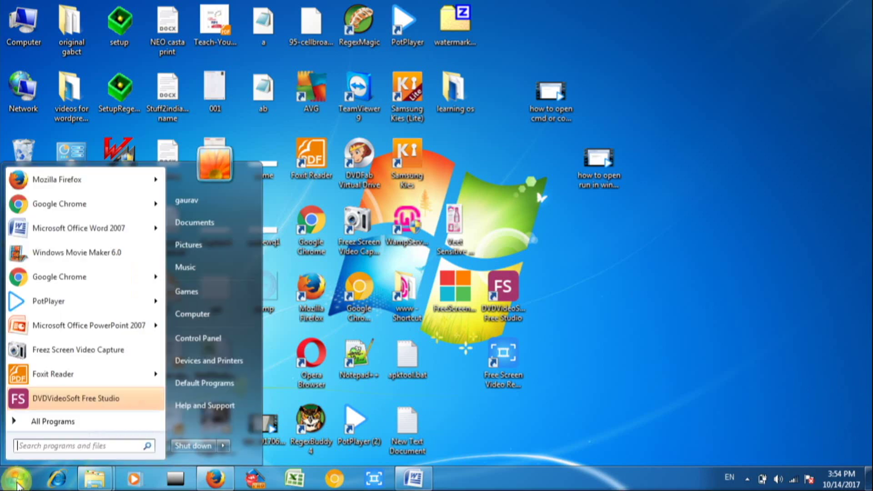
mouse_move(64, 232)
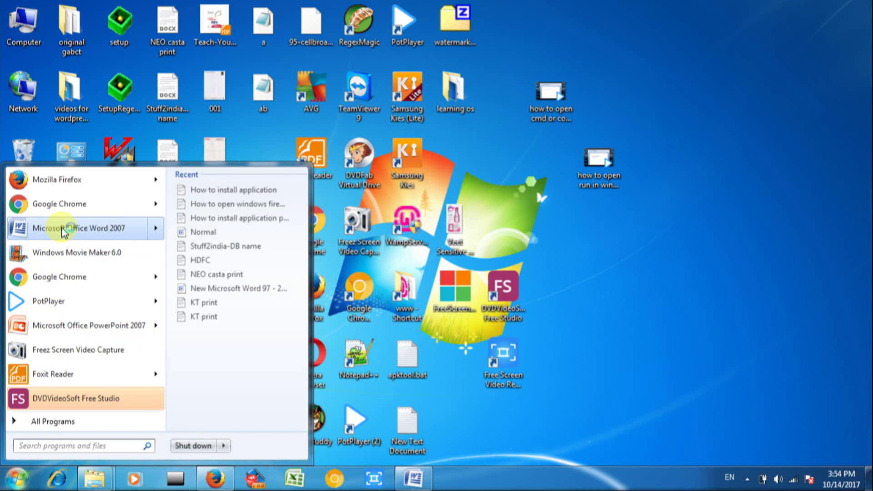
click(61, 229)
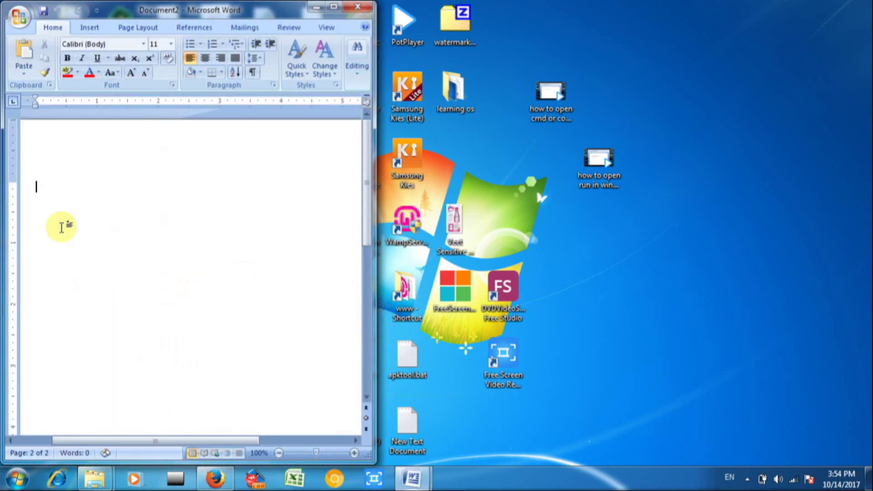
- Maximize Document2, delete the stray 1, and begin a numbered item 'First step'
click(333, 7)
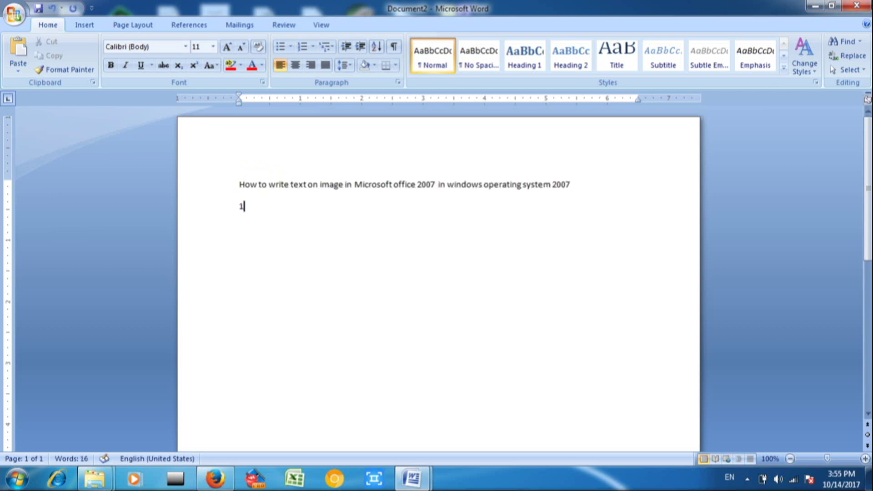
key(BackSpace)
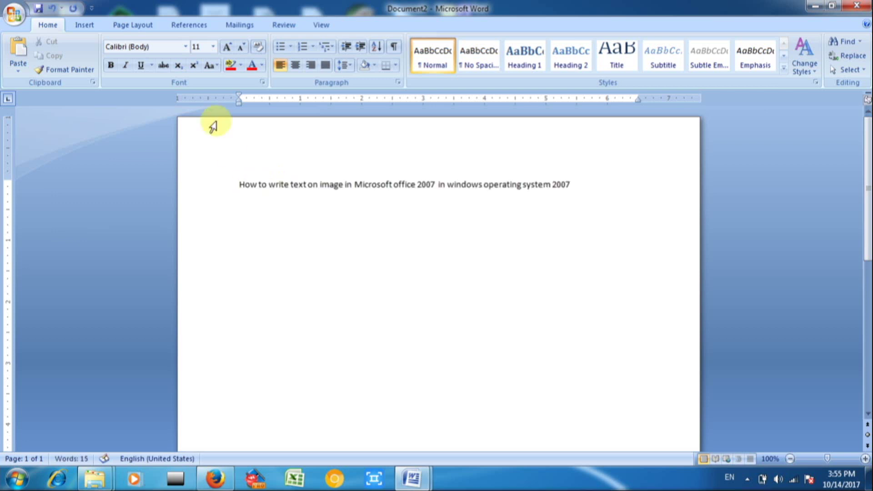
click(306, 48)
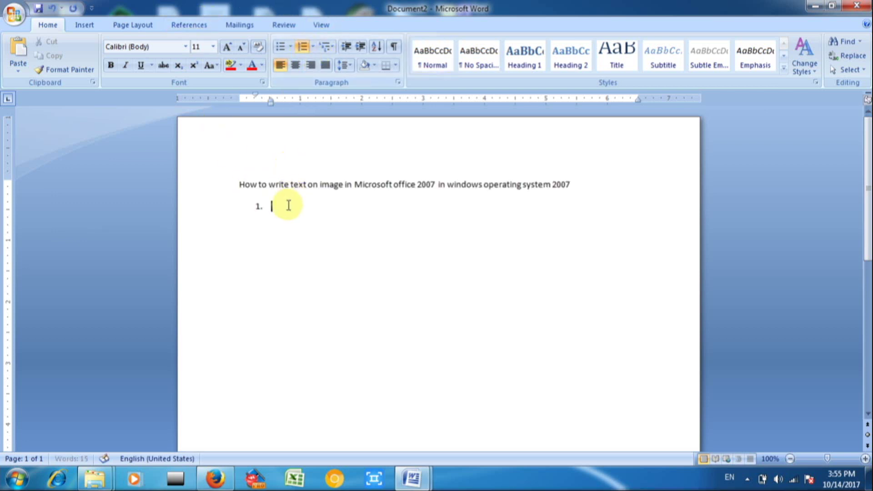
text(First step)
click(17, 479)
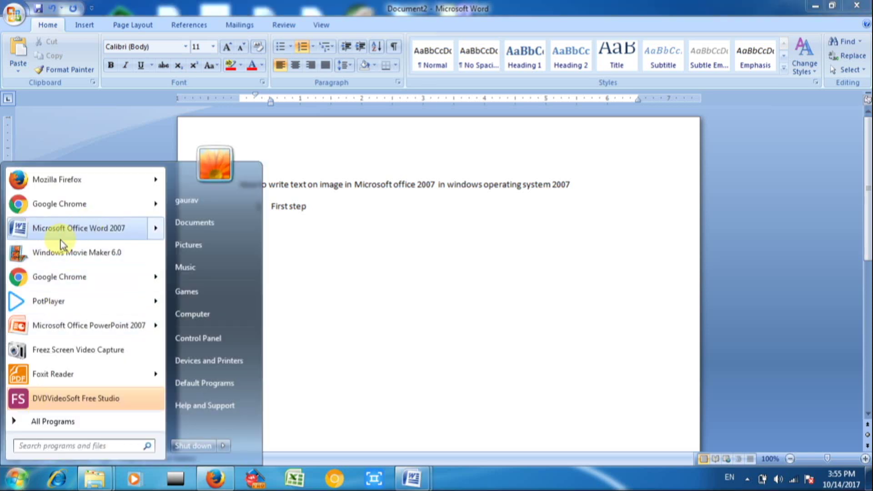
- Open a second Word with Document3, restore both windows, and move Document2 to the right
click(69, 230)
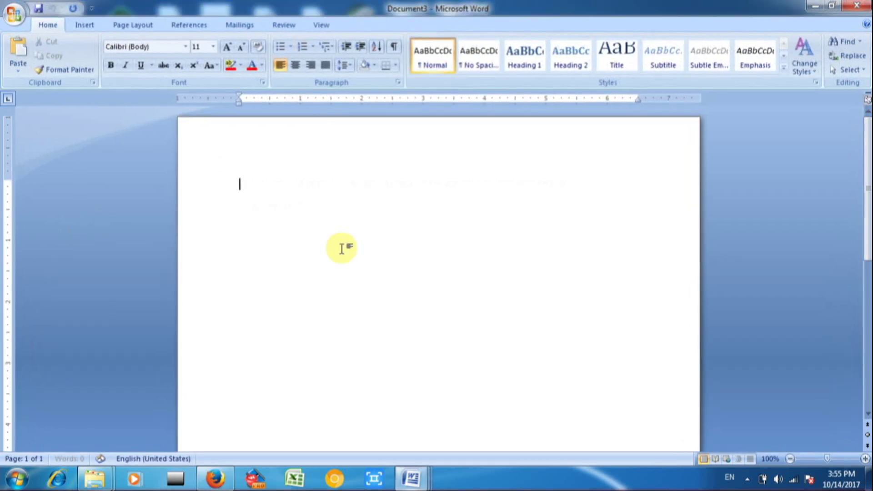
click(832, 6)
click(530, 211)
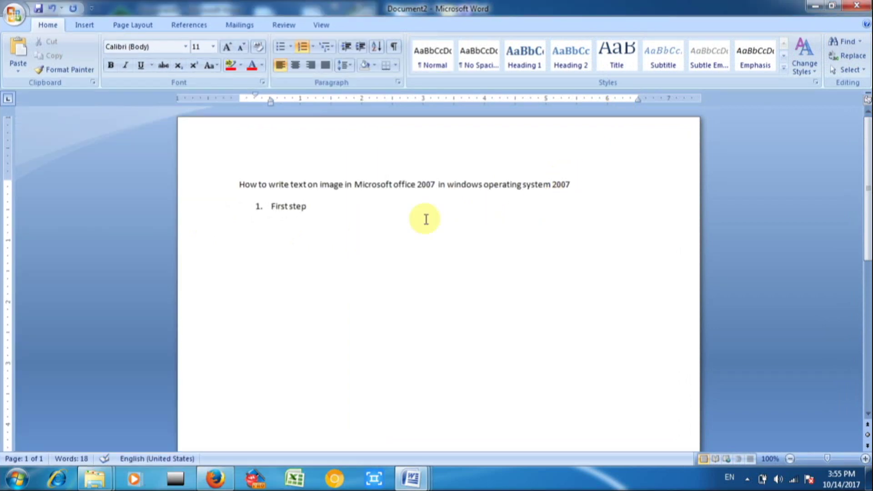
click(832, 5)
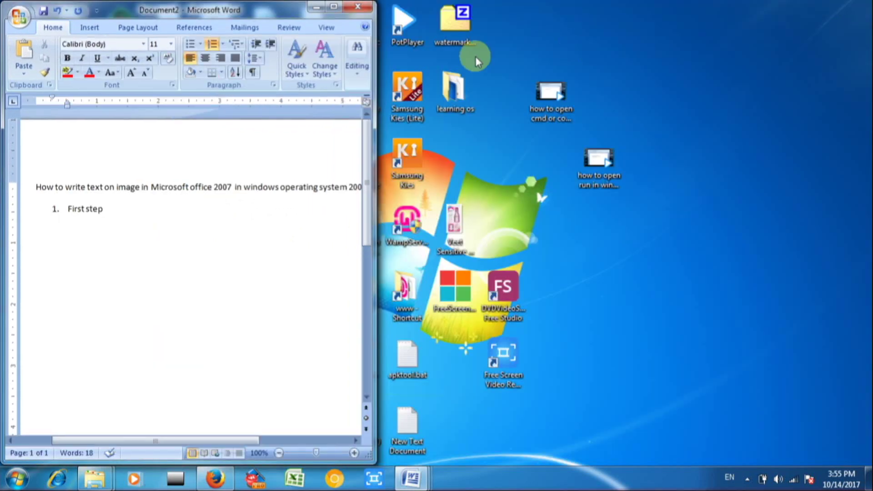
drag(205, 10, 618, 15)
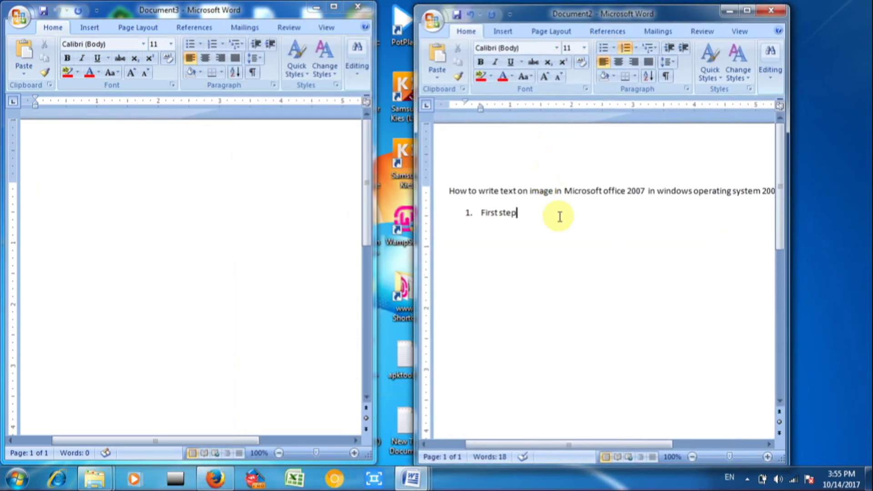
- Finish step 1 about opening Office 2007, add step 2 'Insert image which want to write text'
text(, open)
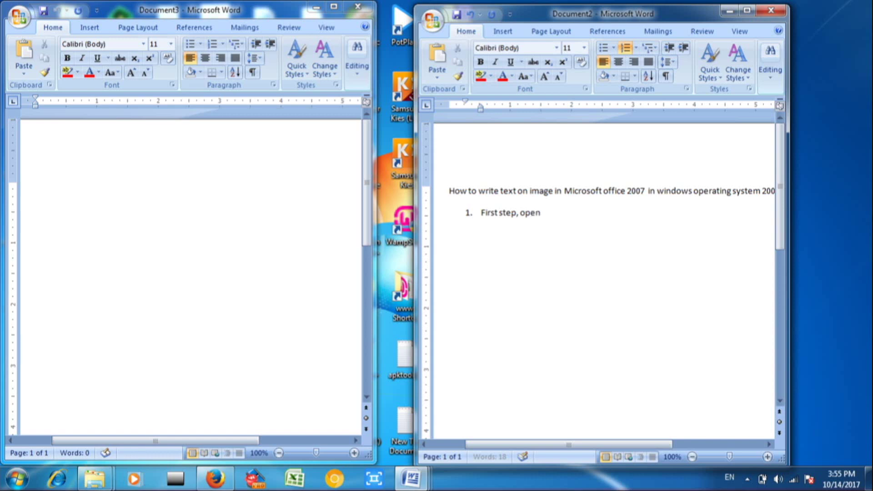
text( Microsoft office 2007)
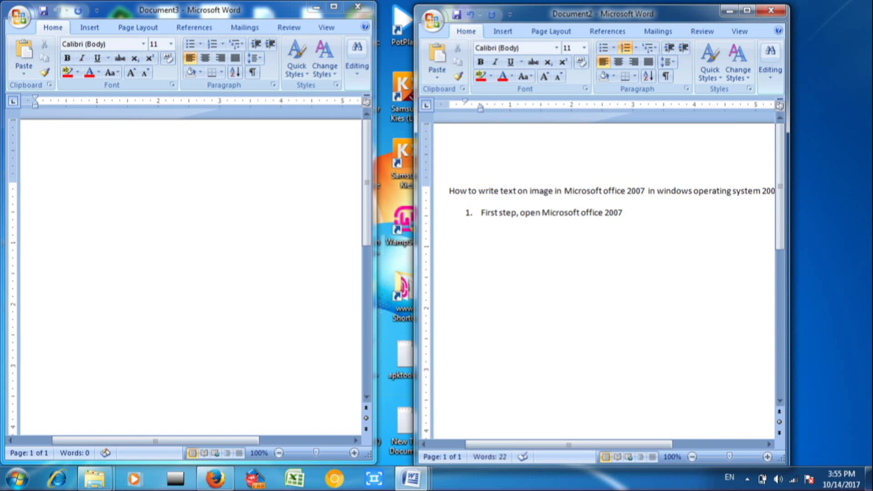
text(  form click on )
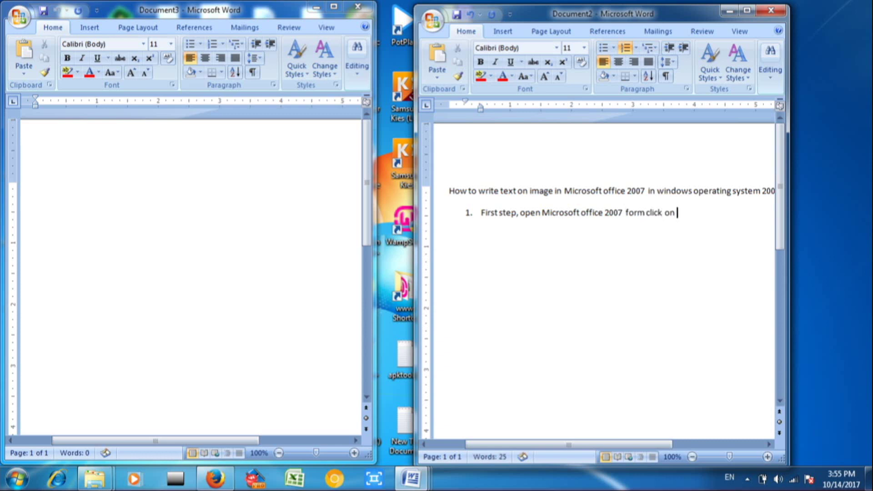
text(windows)
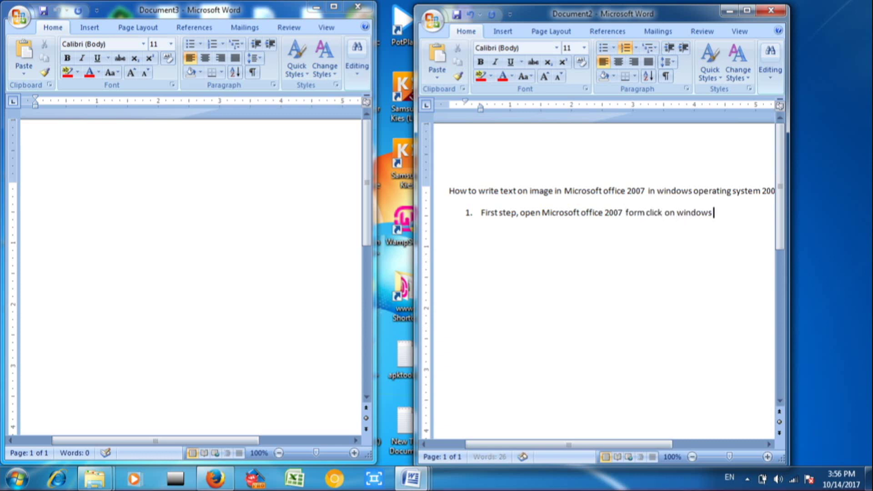
text( button)
key(Return)
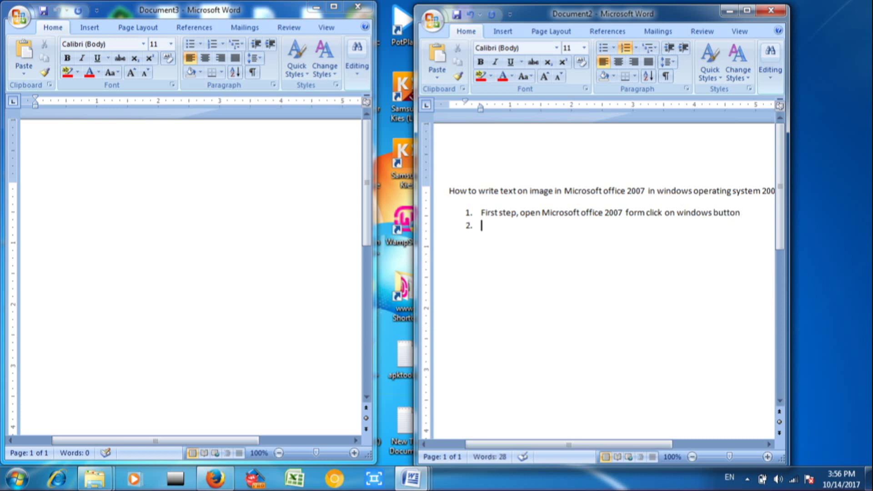
text(inset)
key(BackSpace)
text(rt image)
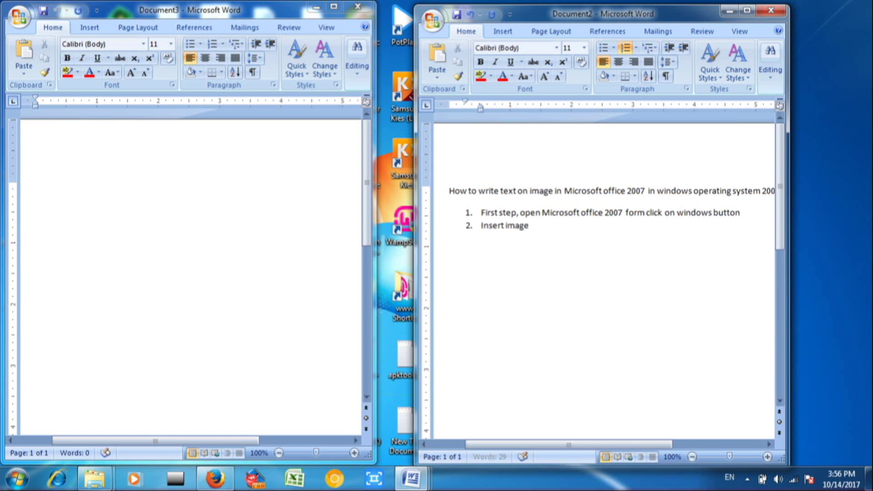
text( which want )
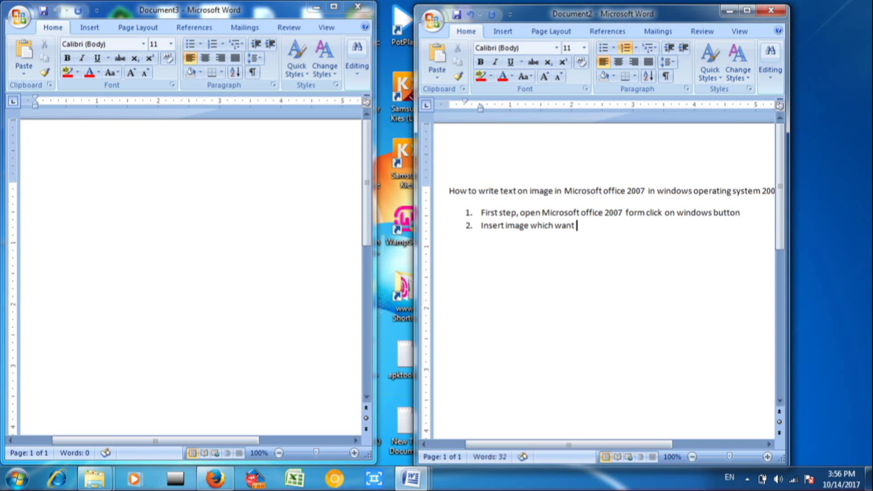
text(to write text)
key(Return)
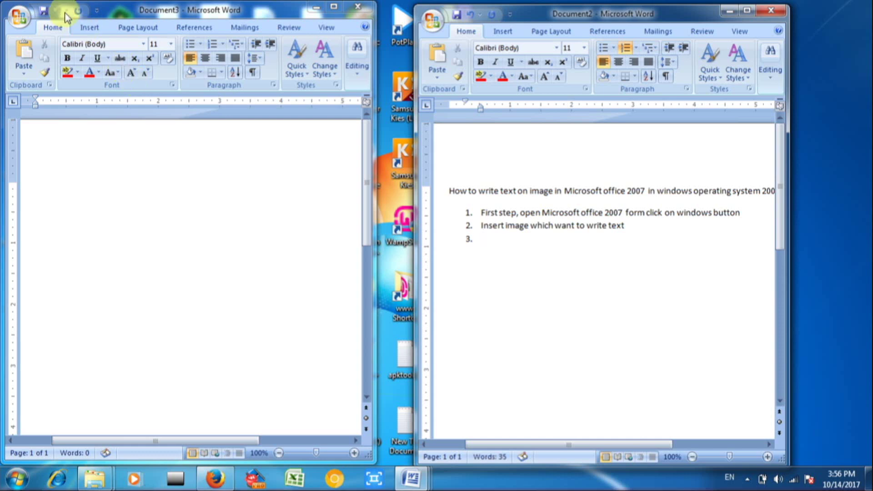
- Open the Insert Picture dialog in Document3
click(94, 31)
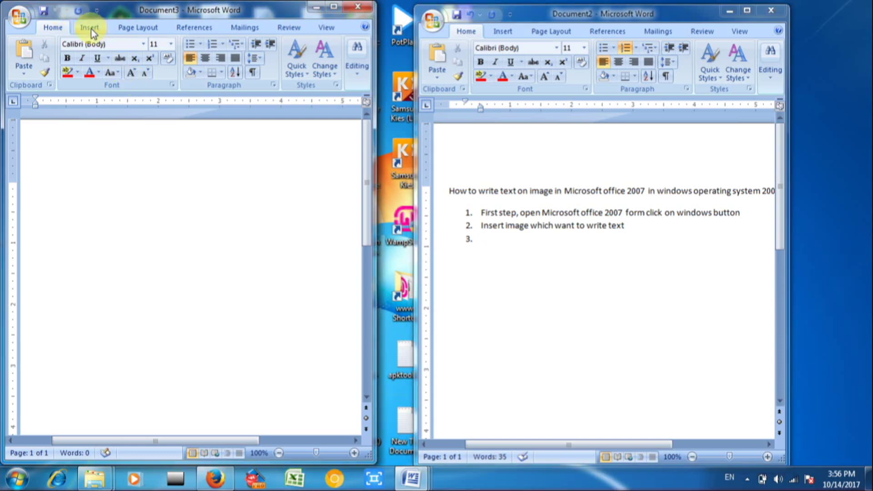
click(91, 28)
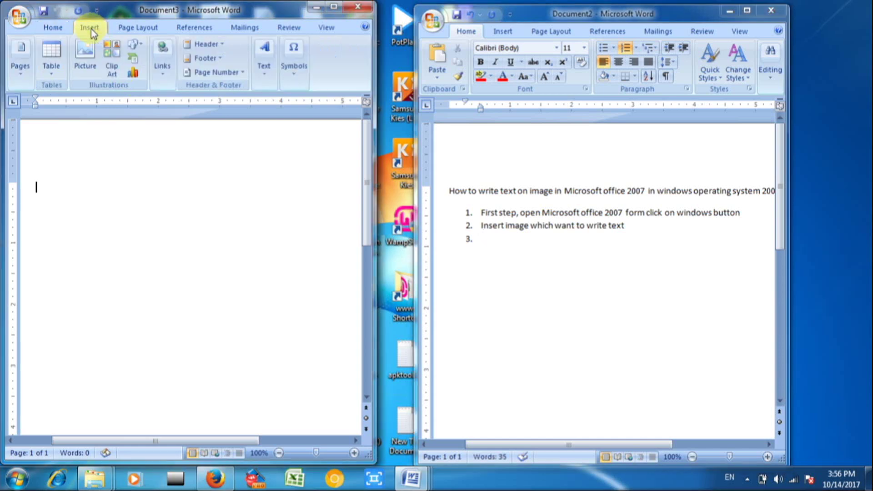
click(86, 54)
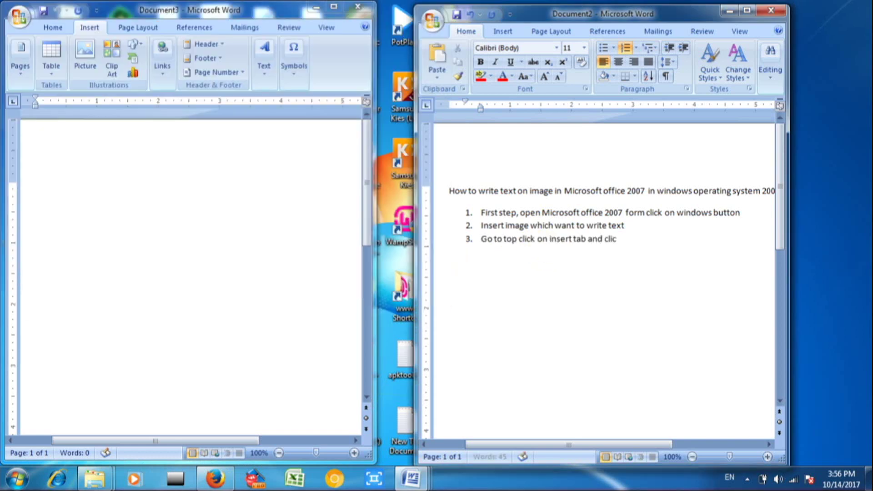
- Complete step 3 as 'Go to top click on insert tab and click on picture' and start step 4
text(on picture)
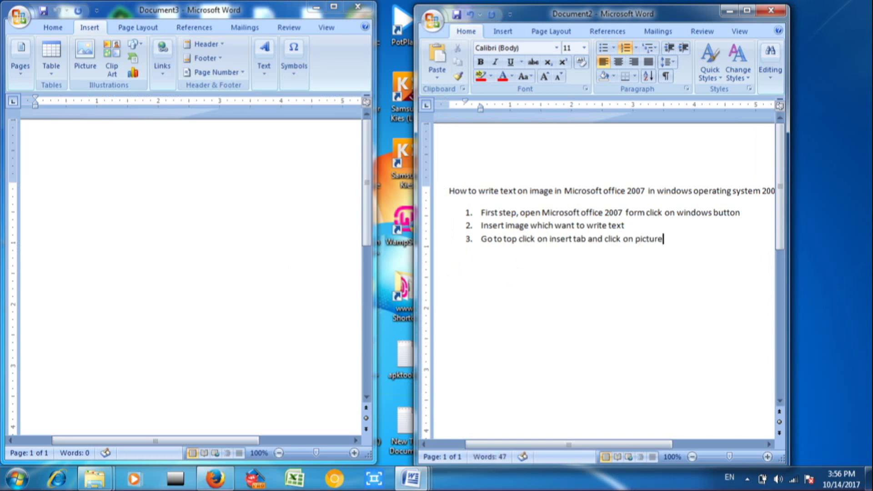
key(Return)
click(86, 64)
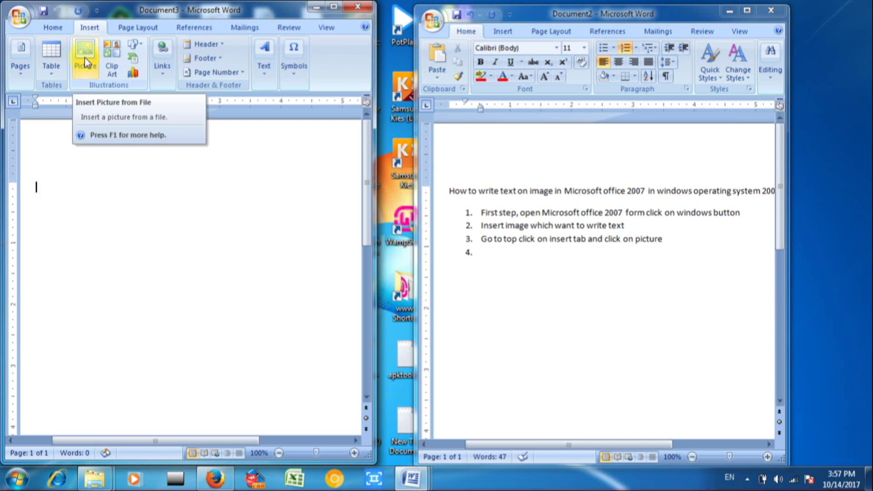
- Insert the Tulips picture from Libraries > Pictures > Sample Pictures into Document3
click(84, 54)
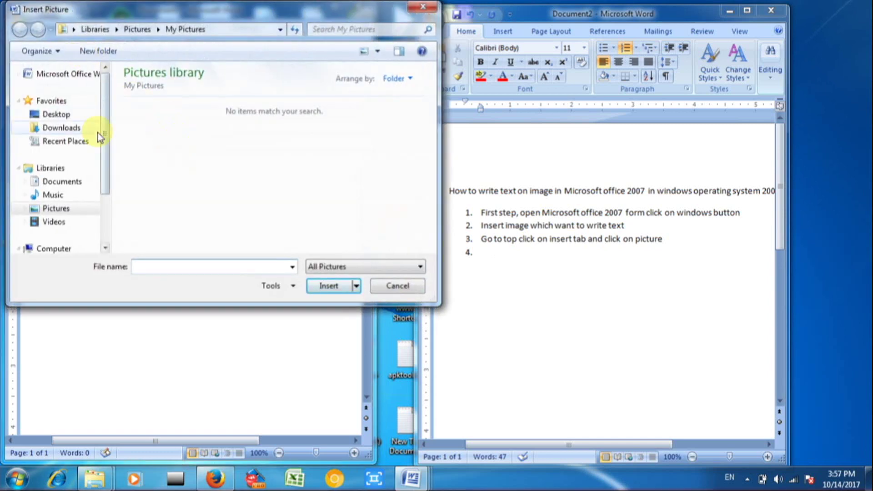
drag(102, 124, 102, 165)
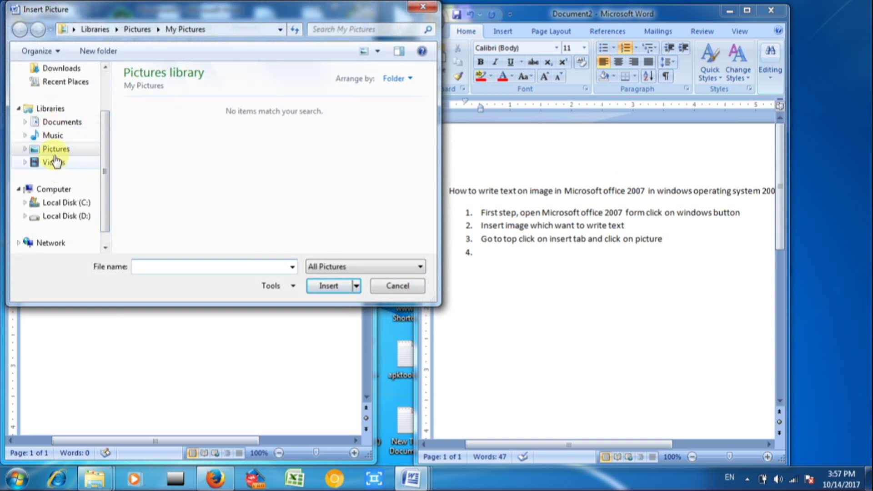
click(48, 108)
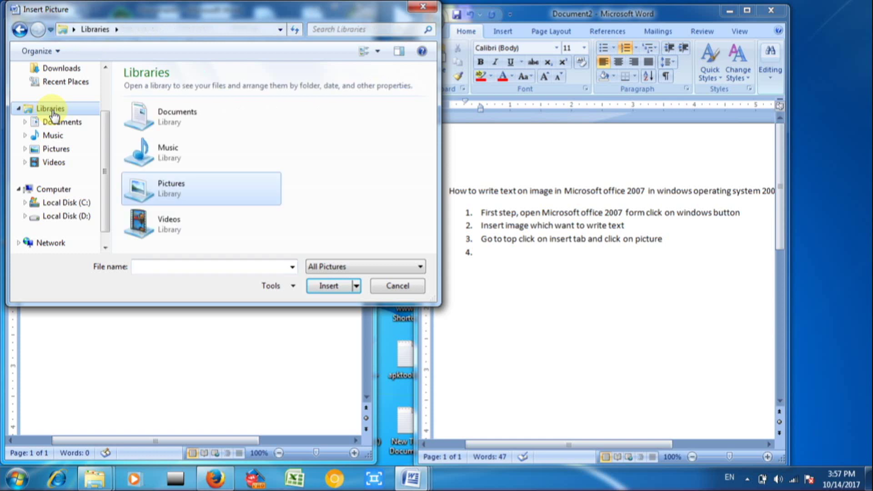
double_click(175, 192)
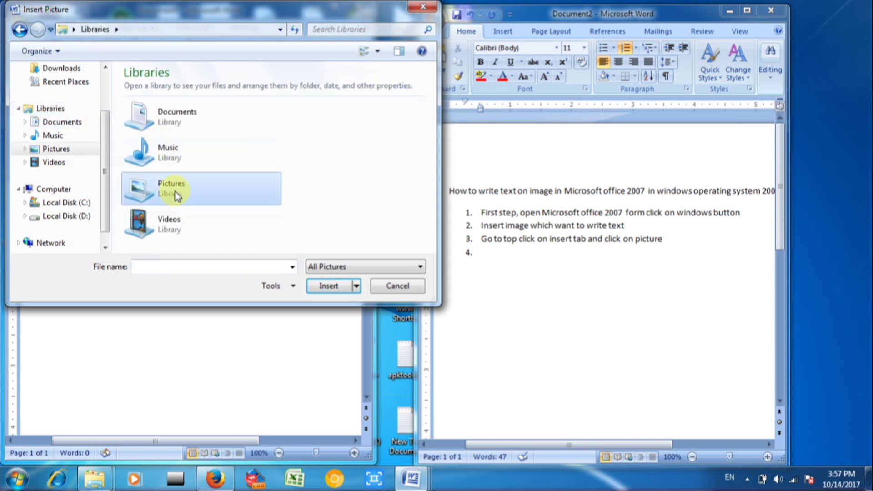
double_click(155, 140)
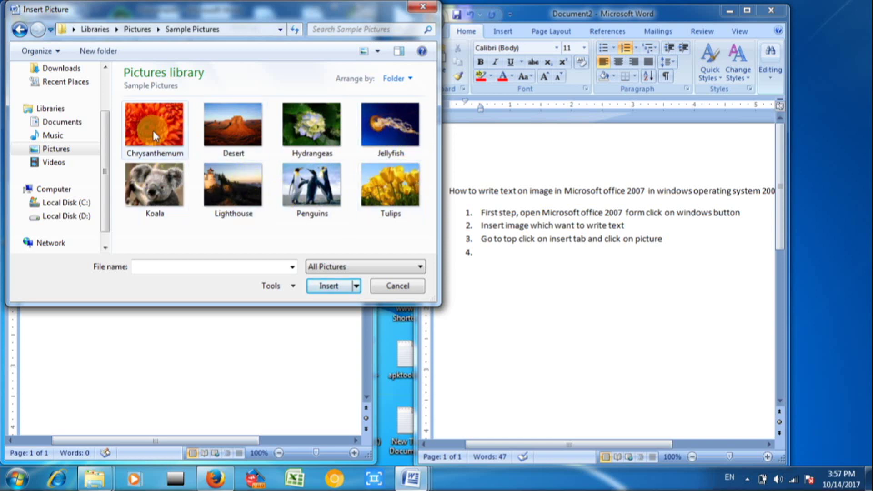
click(374, 182)
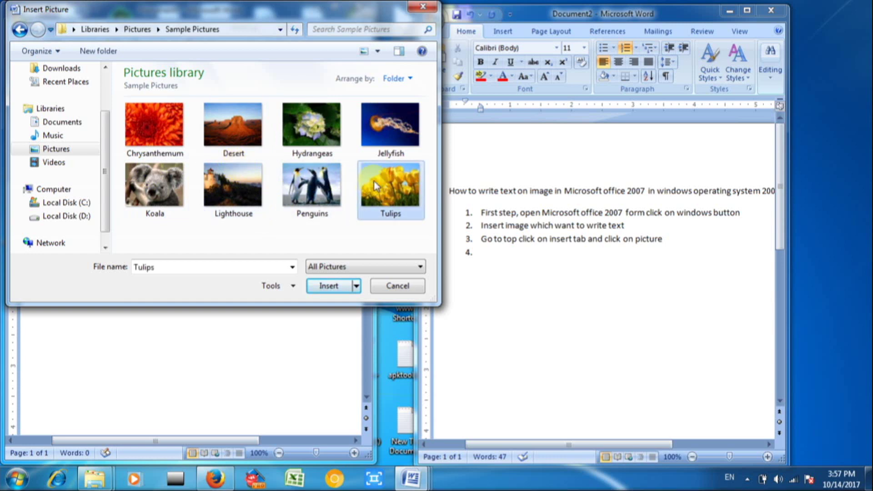
double_click(374, 184)
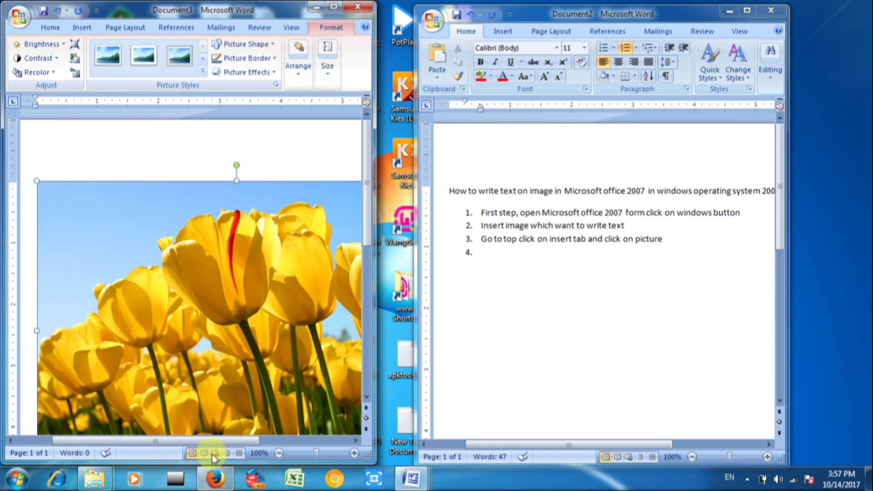
mouse_move(214, 445)
mouse_down()
mouse_move(232, 445)
mouse_move(218, 445)
mouse_up()
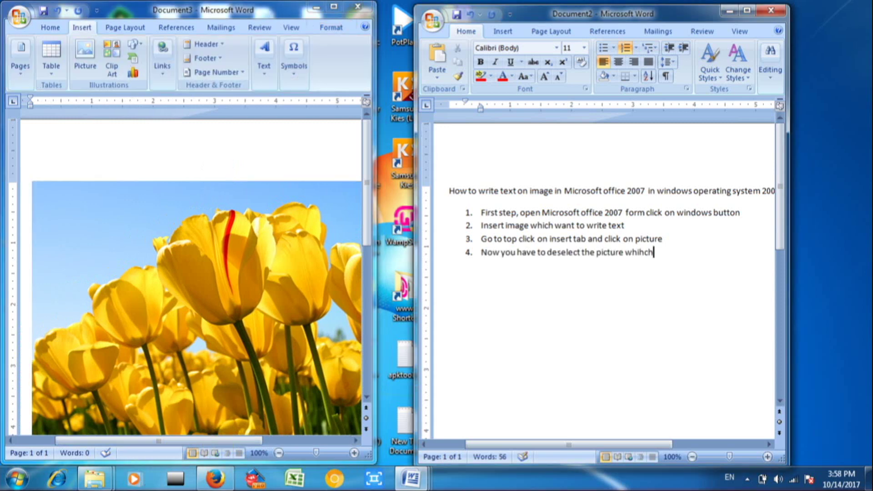
- Complete step 4 as 'Now you have to deselect the picture which you insert' and start step 5
key(BackSpace)
key(BackSpace)
text(ou)
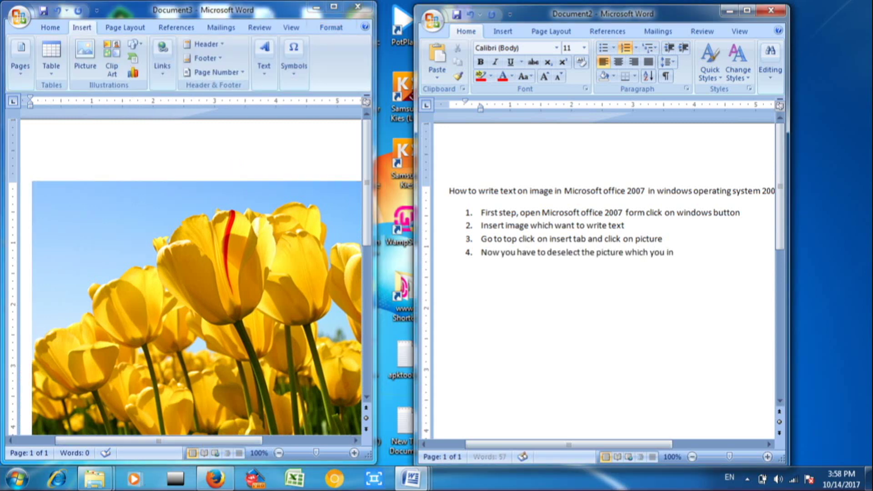
text( inset)
key(Return)
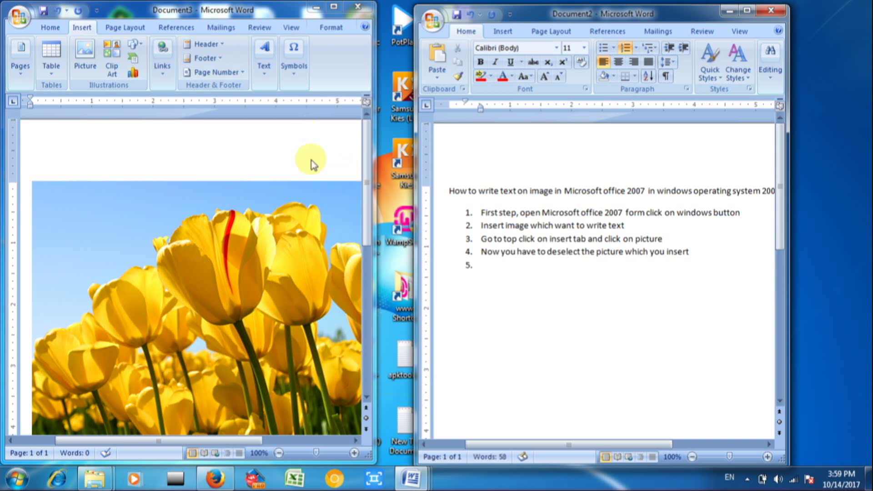
- Maximize Document3 and click beside the Tulips picture to deselect it
click(334, 7)
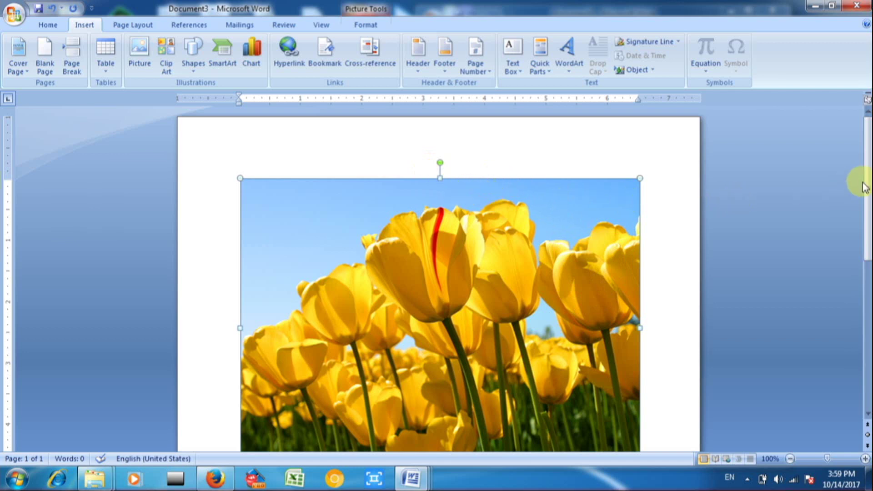
drag(864, 187, 860, 228)
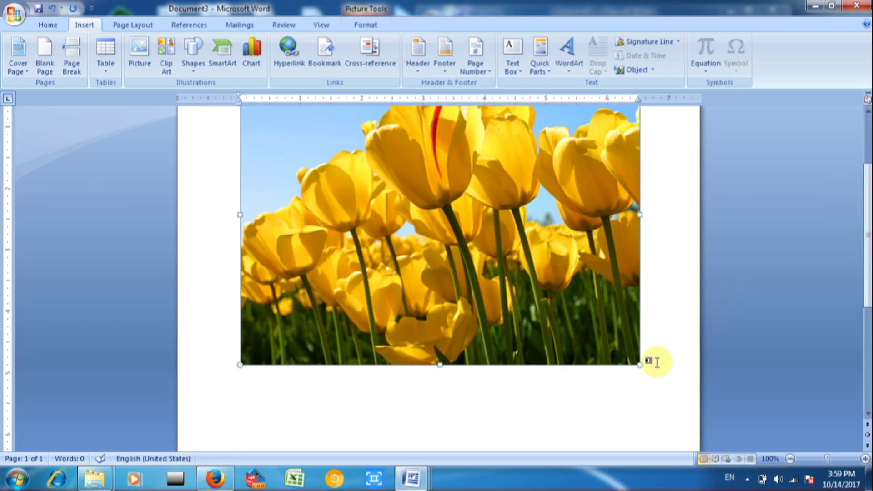
click(648, 360)
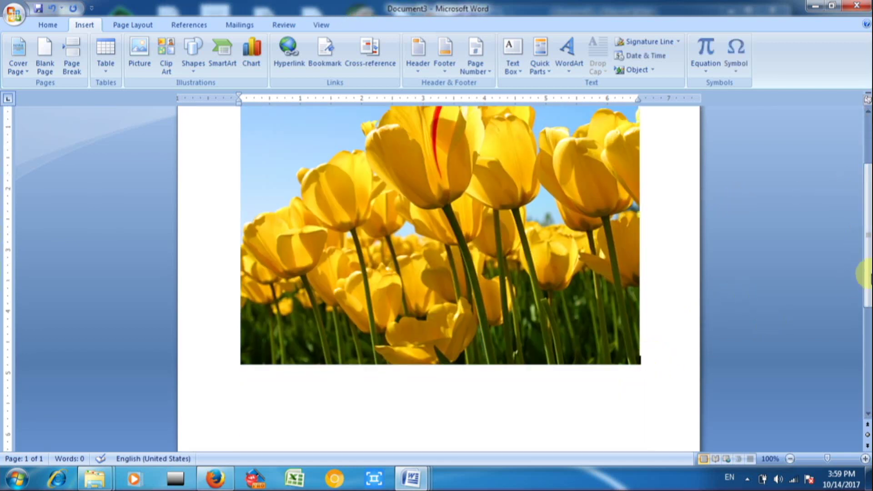
scroll(862, 228, up, 5)
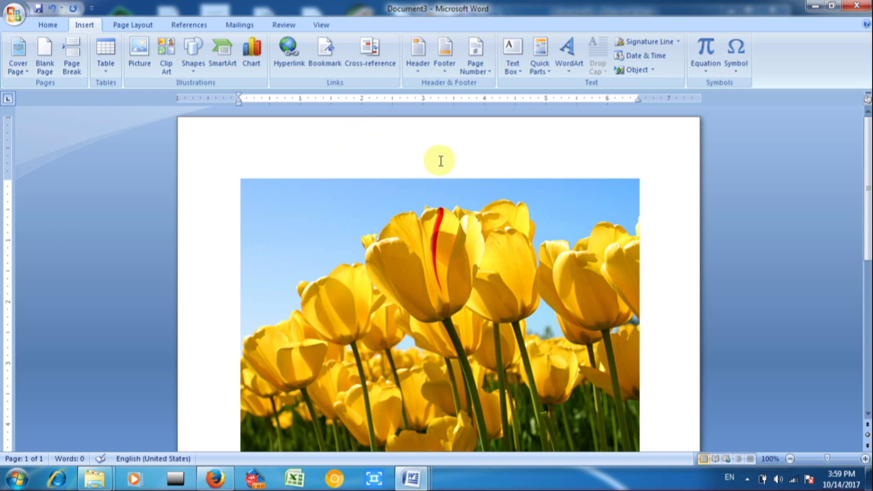
- Insert a Simple Text Box over the Tulips picture and move it lower right
click(514, 57)
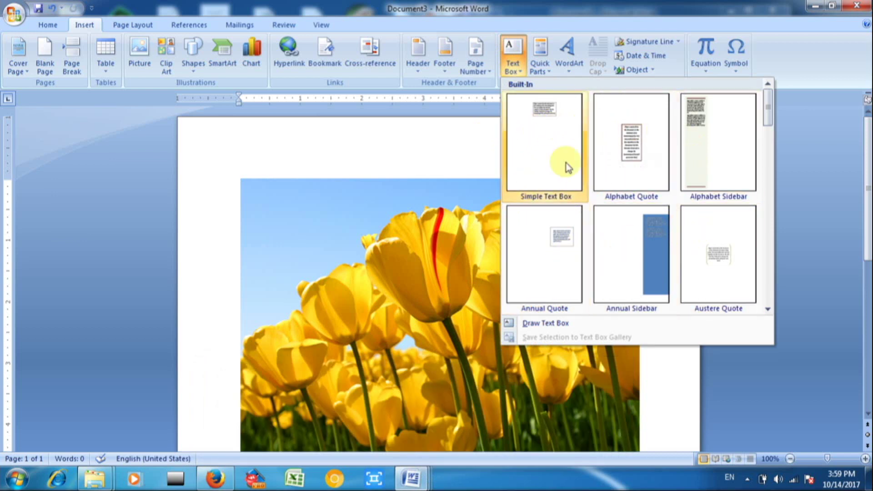
click(543, 129)
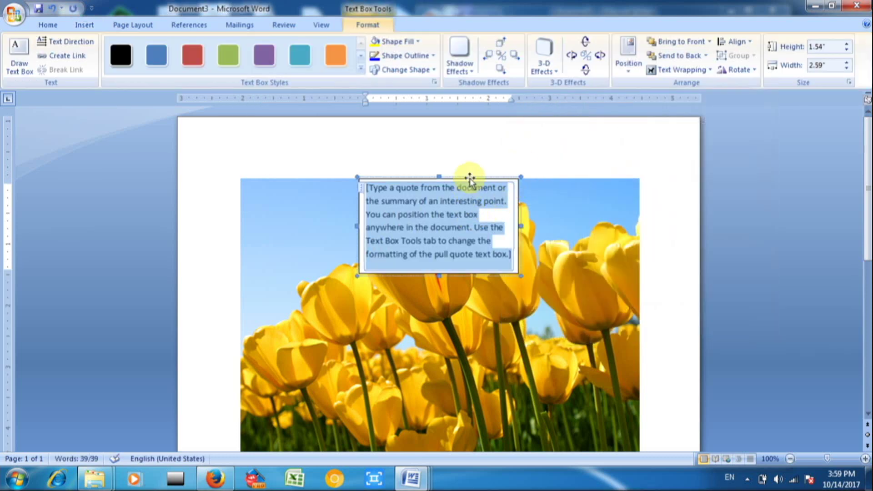
drag(468, 179, 504, 201)
key(alt+Tab)
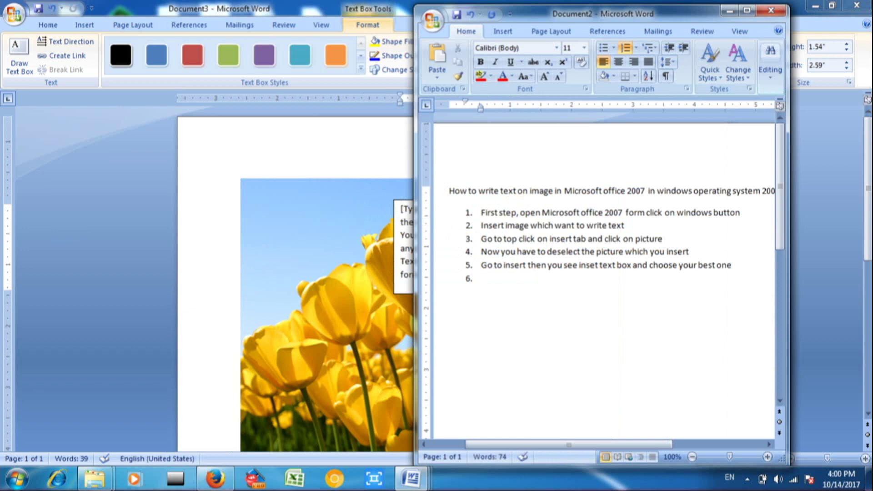
- Delete the text box's placeholder quote and move the box to the picture's top-left corner
click(410, 266)
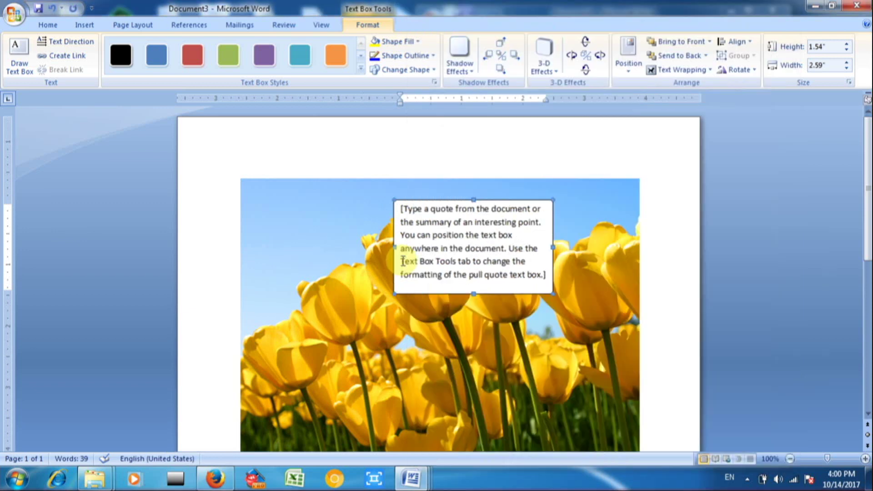
click(509, 278)
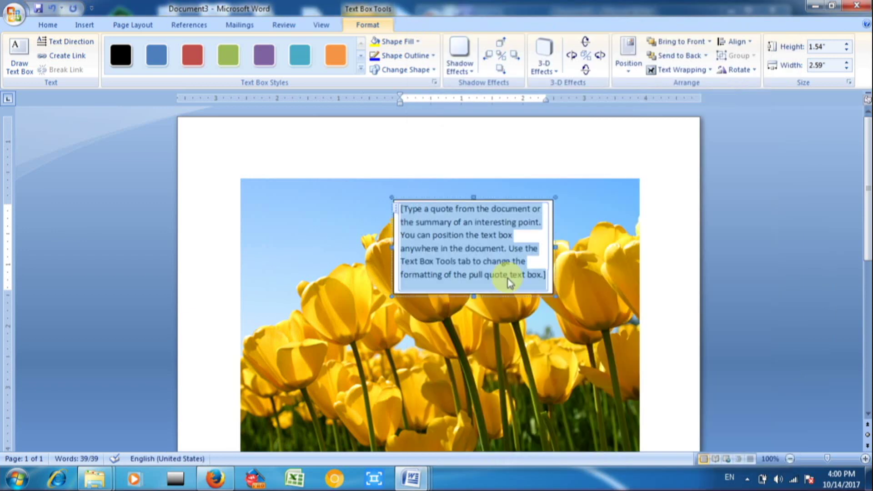
key(Delete)
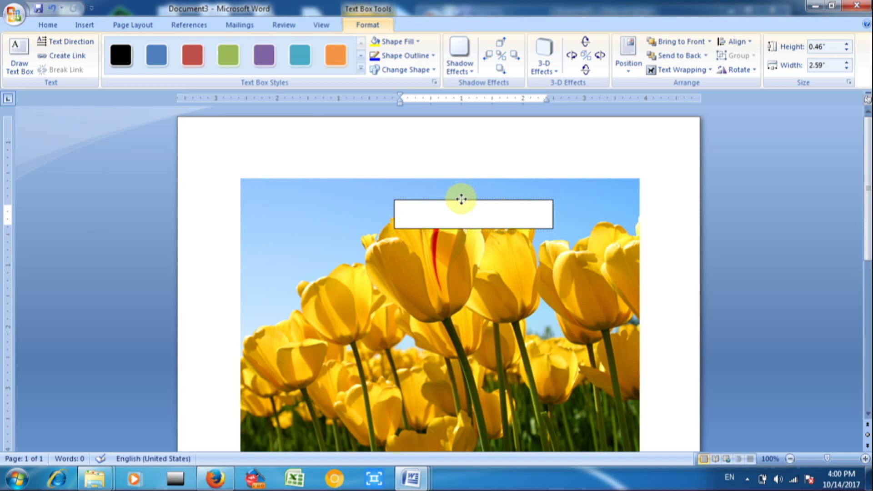
drag(461, 198, 308, 181)
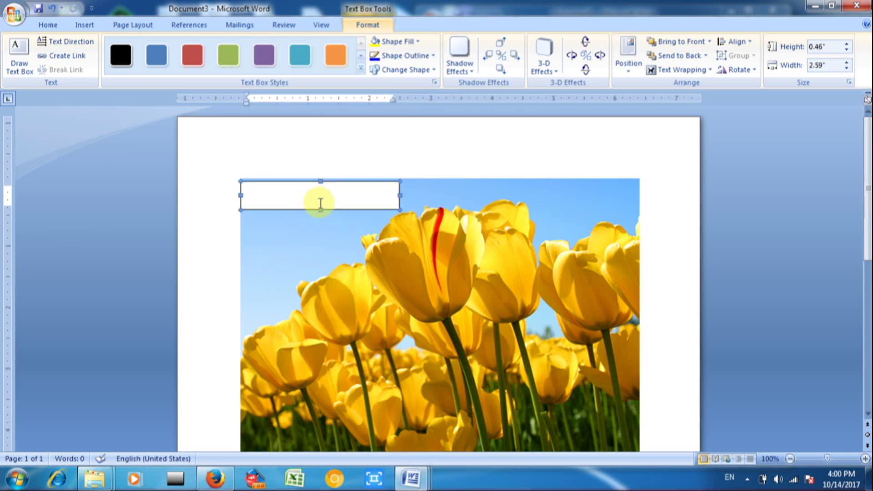
- Type 'Flowers are yellow' in the text box, then select the picture
text(Flowe)
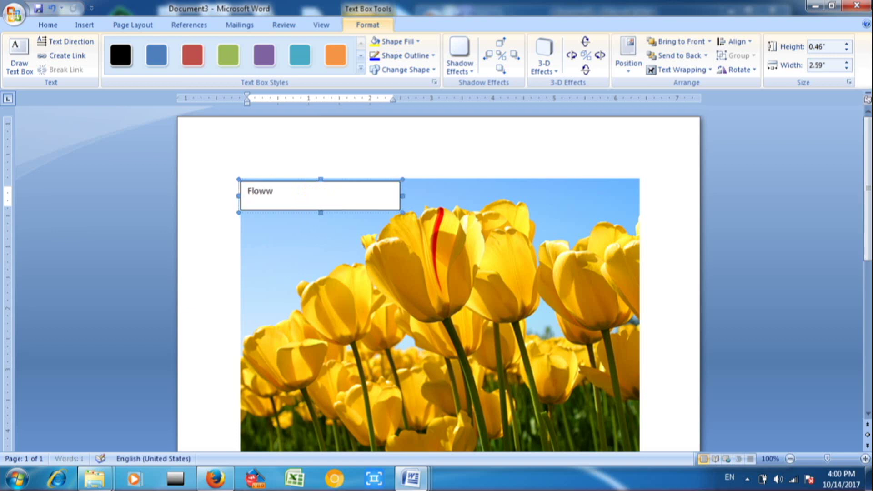
key(BackSpace)
text(are yellow)
click(371, 242)
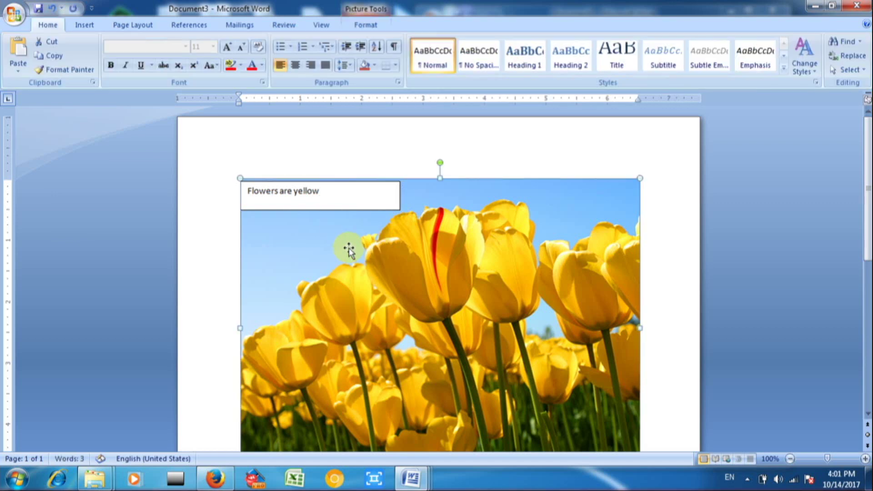
- Type item 8 'Go to format tab' in Document2 with 'format' in bold, then select the text box
click(581, 312)
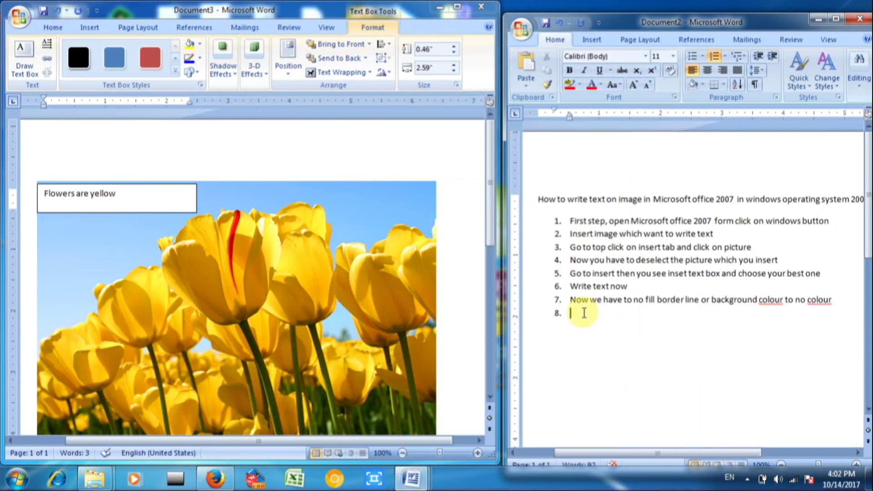
text(Go to format)
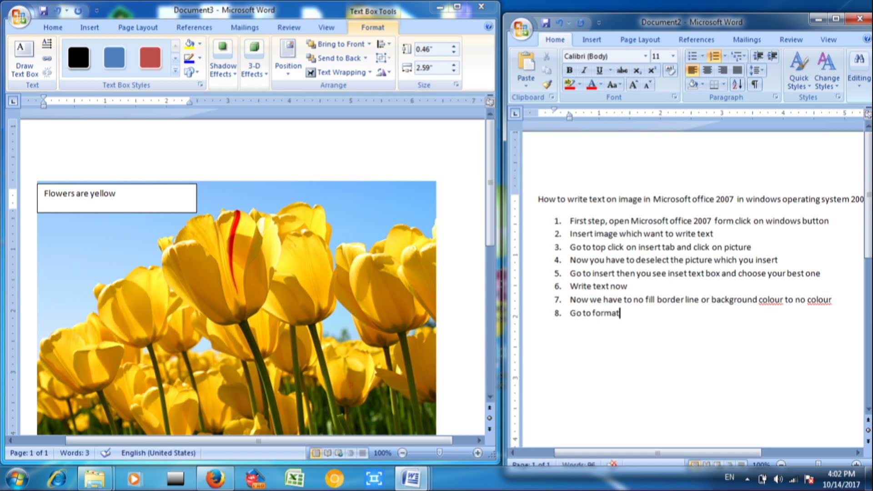
key(shift+Left)
key(shift+Left)
key(shift+Left)
key(shift+Left)
key(shift+Left)
key(shift+Left)
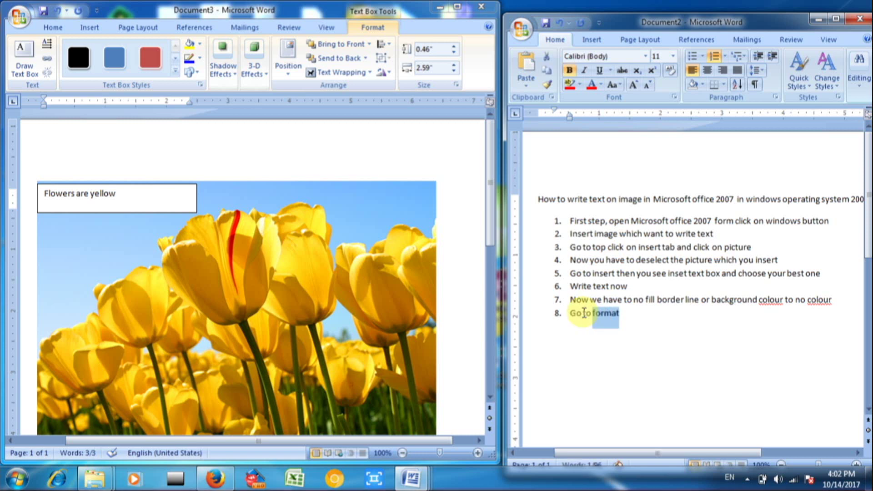
key(ctrl+b)
key(Right)
text(tab)
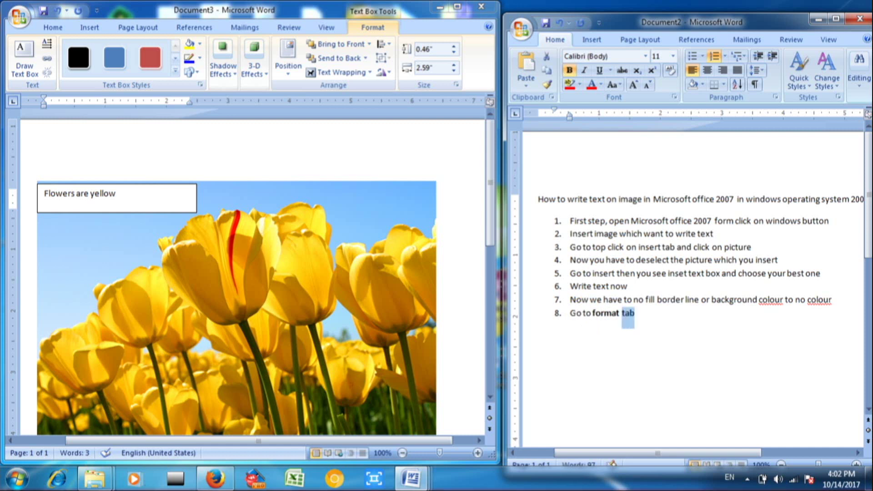
click(641, 321)
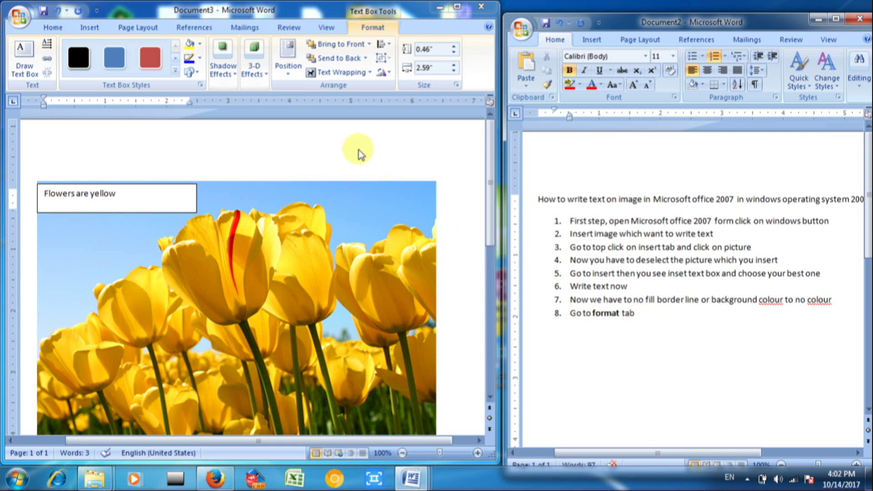
click(164, 186)
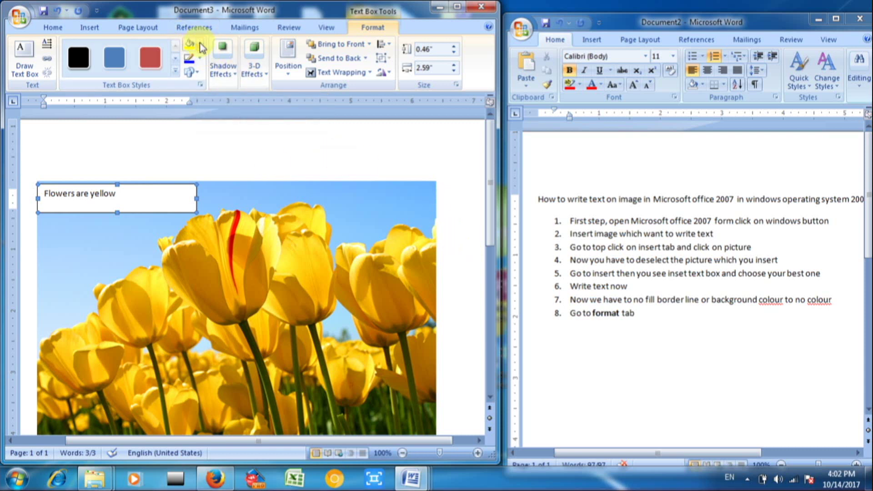
- Set the 'Flowers are yellow' text box to No Fill (after briefly trying white) and No Outline
click(199, 43)
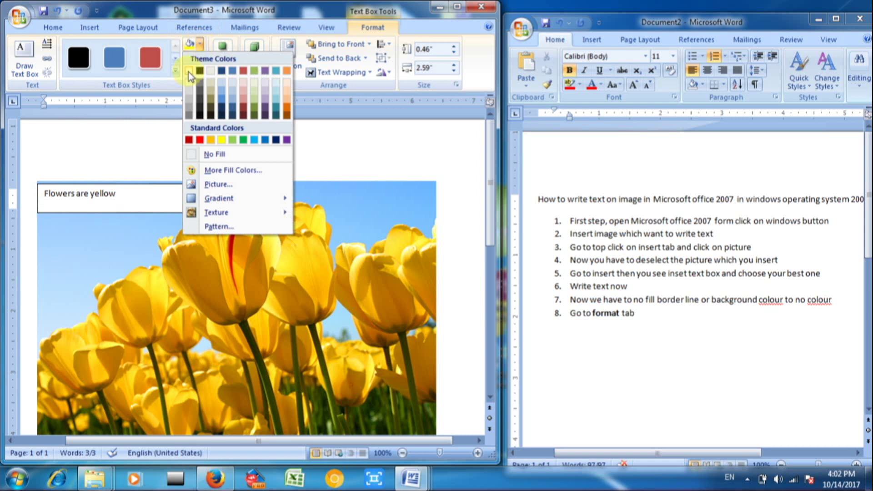
click(189, 73)
click(199, 44)
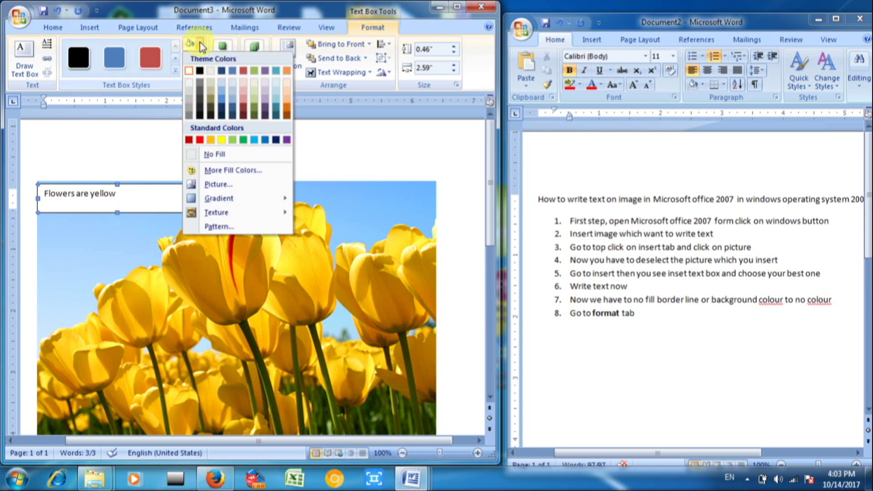
click(214, 152)
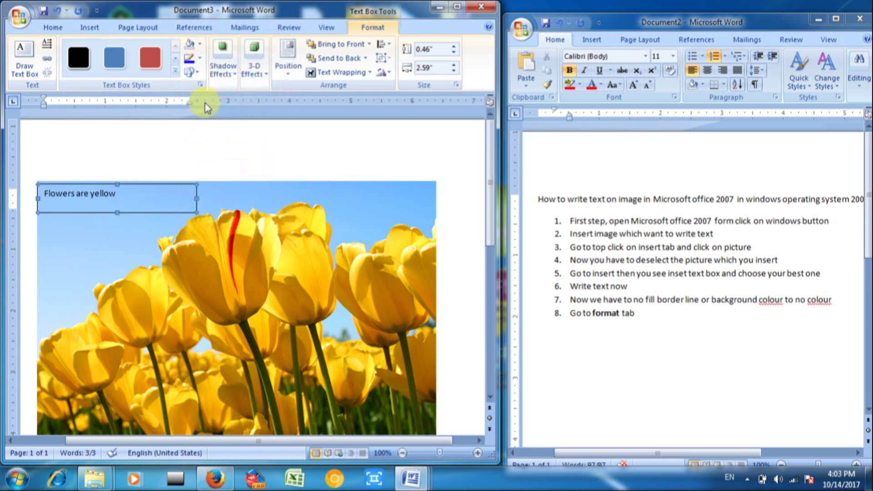
click(199, 59)
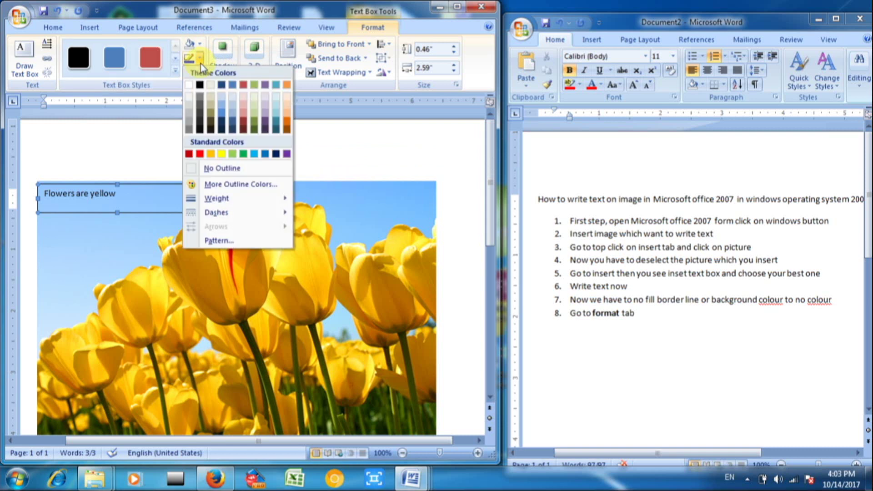
click(211, 168)
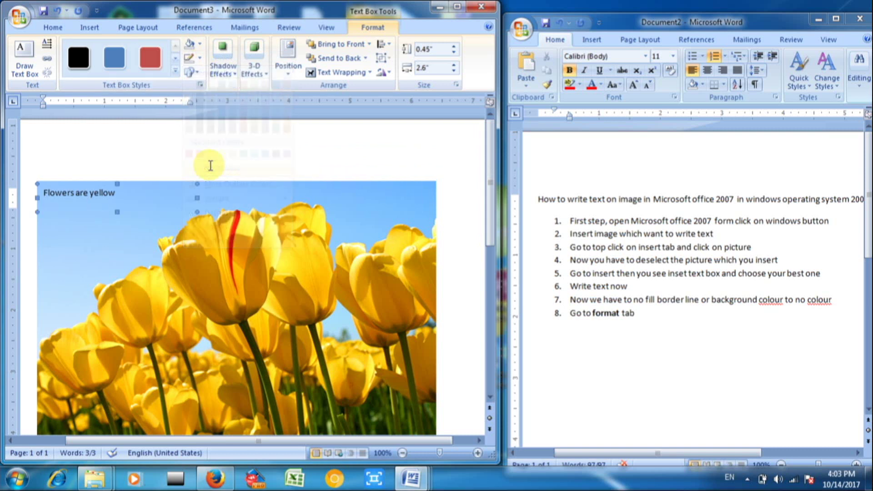
click(672, 313)
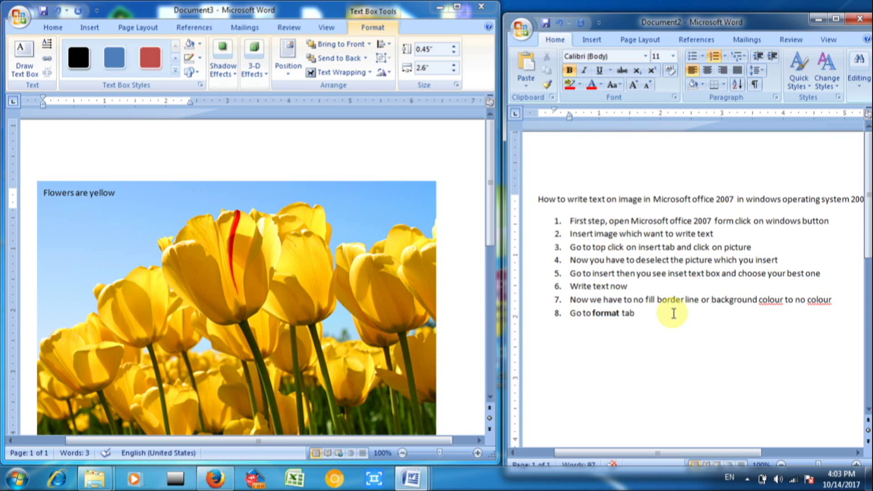
- Add item 9 in Document2 reading 'Then choose colour no fill and no border line'
key(Return)
text(Then chood)
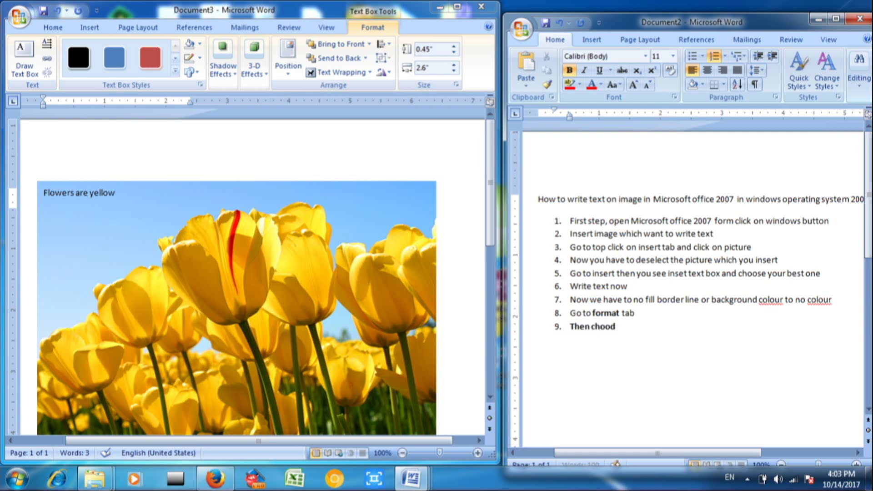
key(BackSpace)
text(hoo)
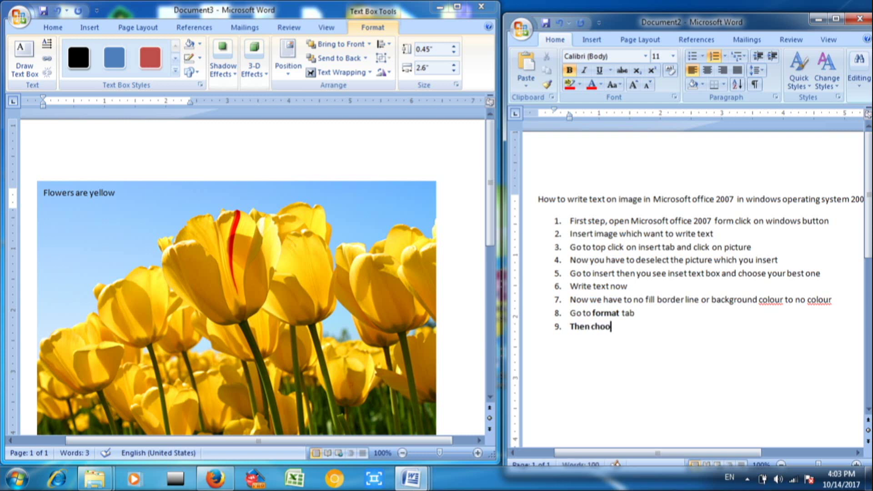
text(se colour no fil)
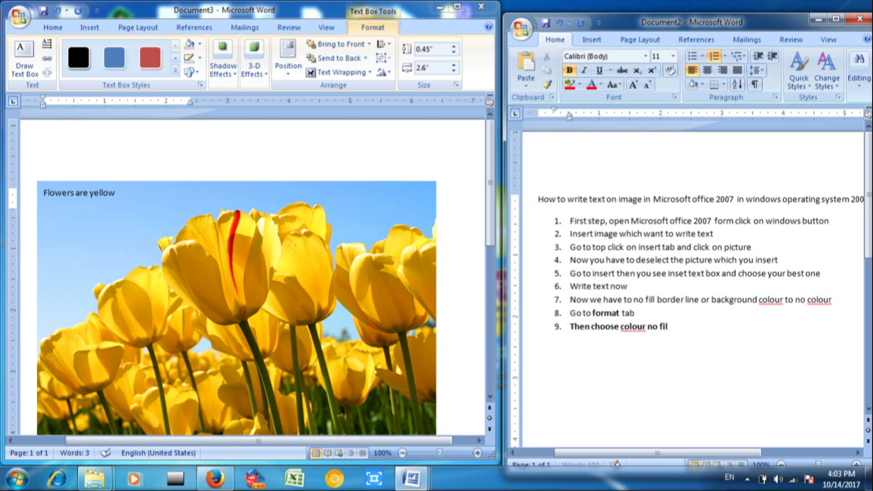
text(l and no )
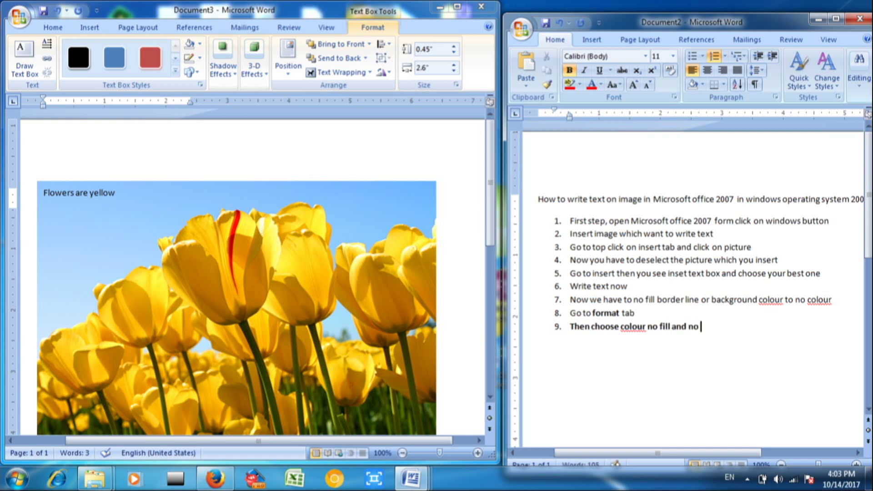
text(border line)
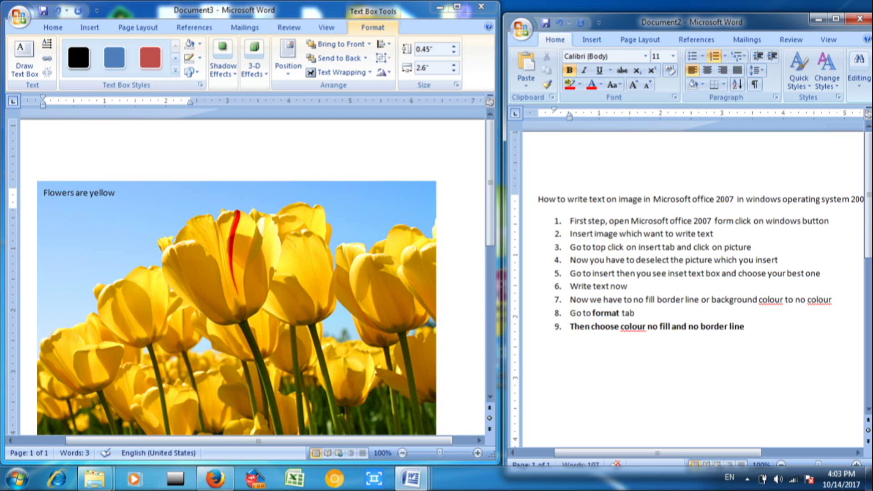